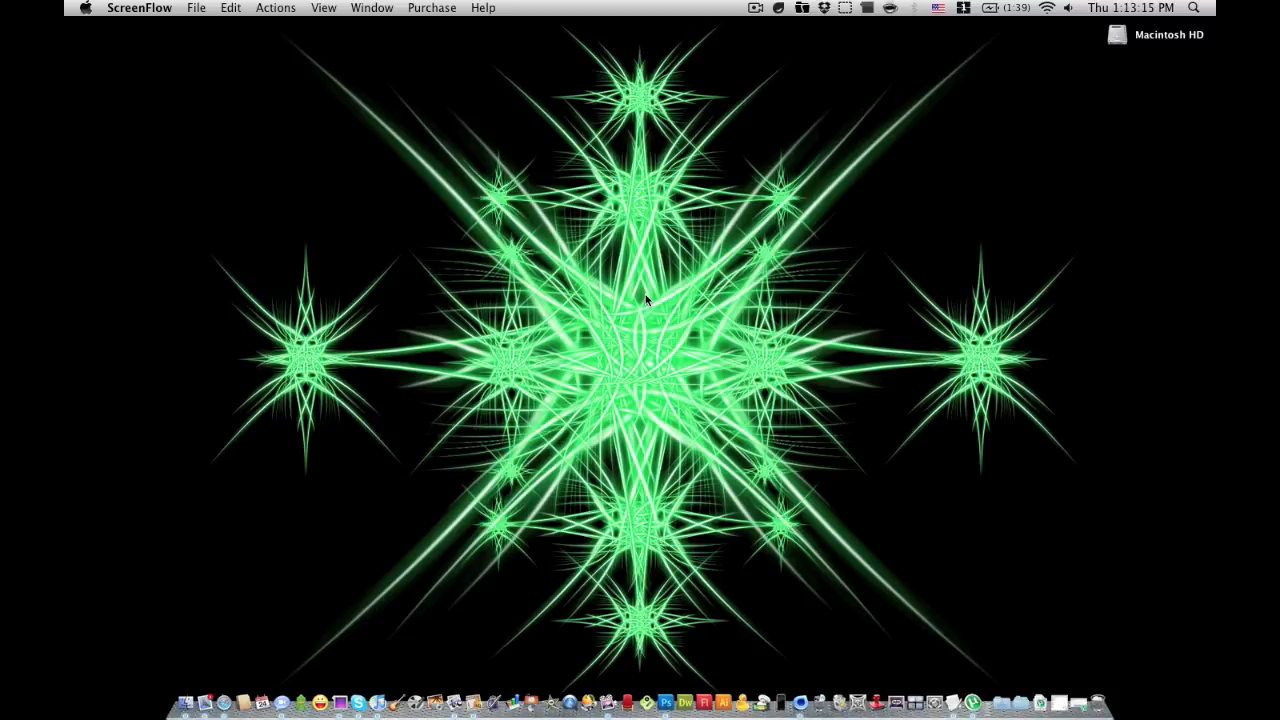
Move redsn0w 0.9.5 and the iPod 4.0 restore file from Jailbreak Stuff onto the desktop
left_click(1026, 703)
left_click(945, 422)
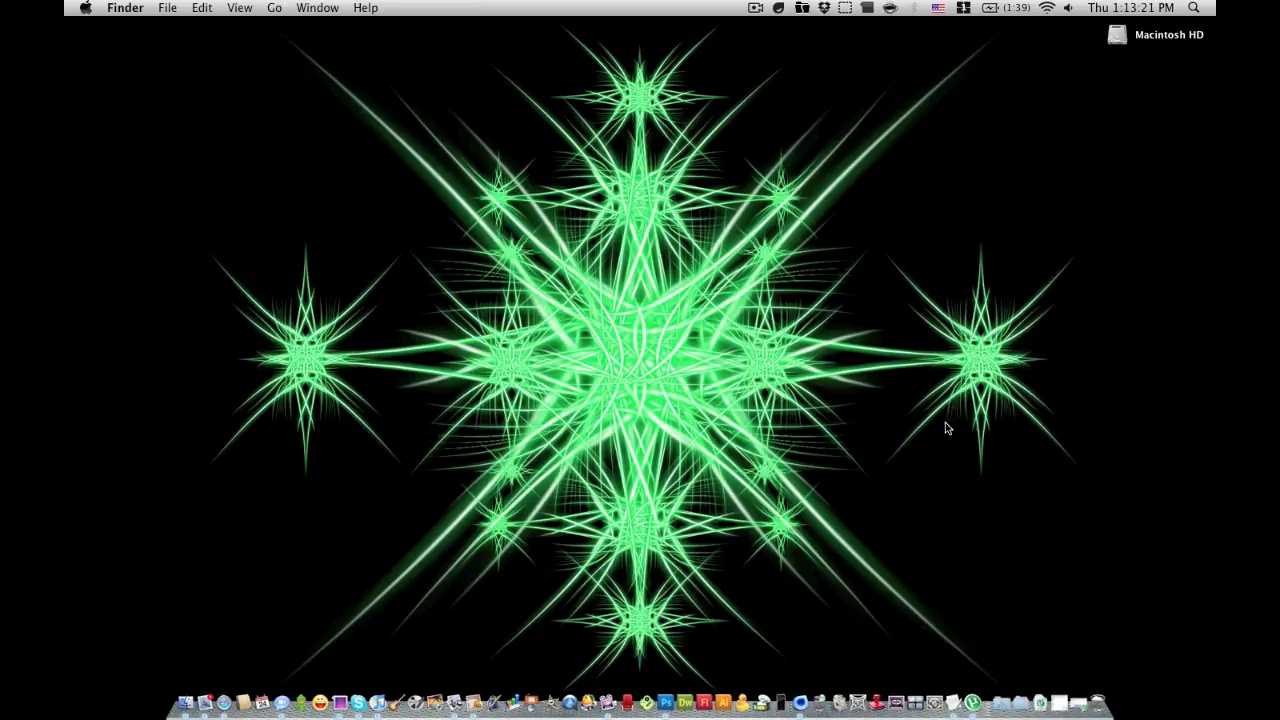
left_click_drag(810, 505, 390, 287)
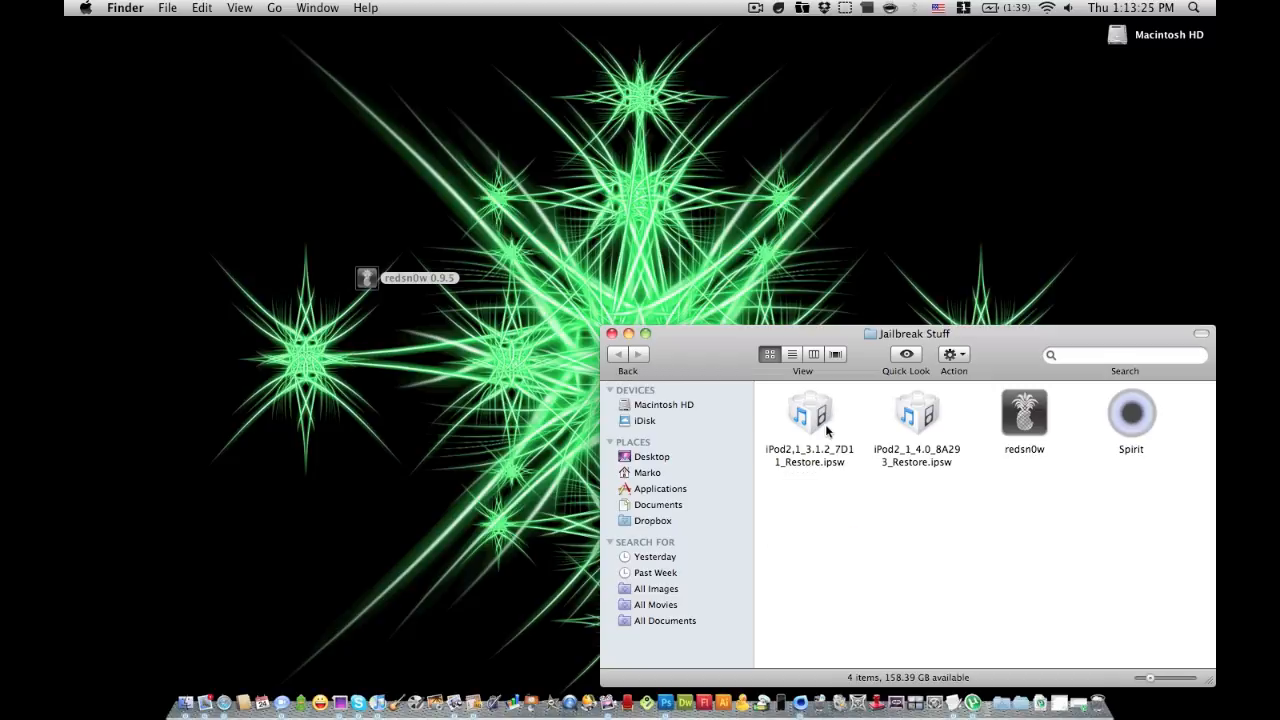
left_click_drag(912, 420, 610, 258)
left_click(612, 334)
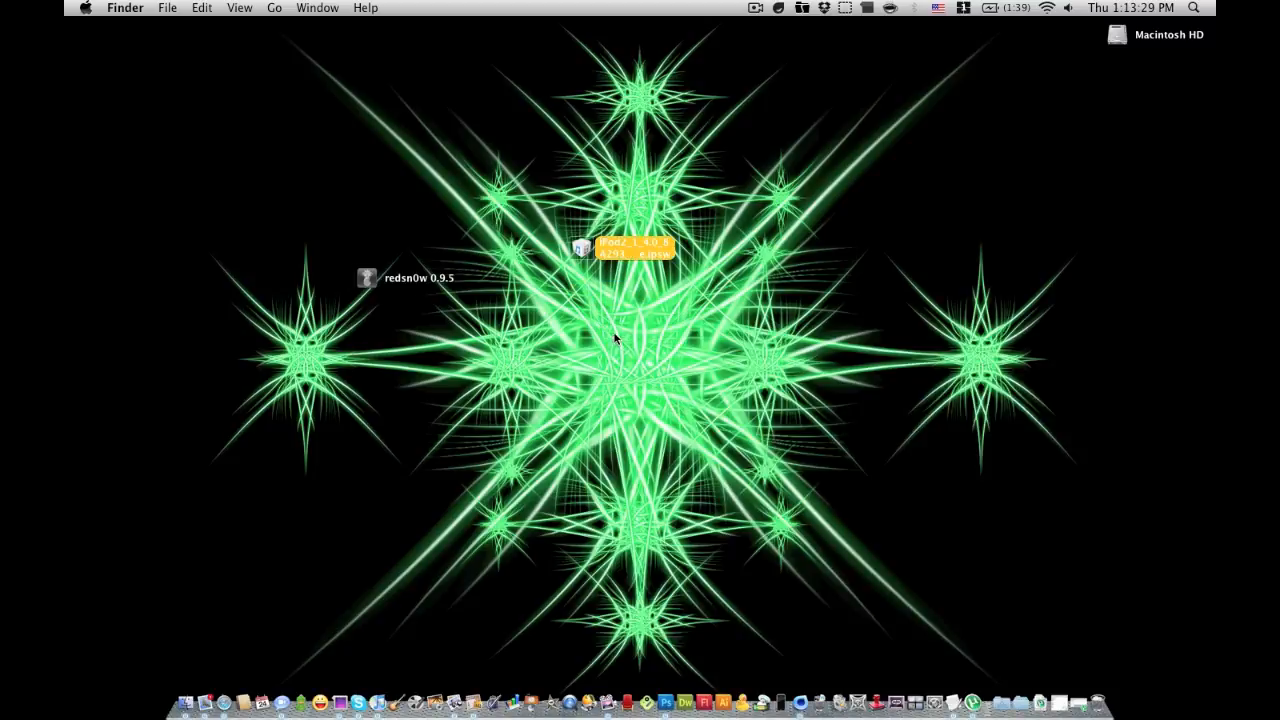
Launch redsn0w 0.9.5 from the desktop
left_click(403, 292)
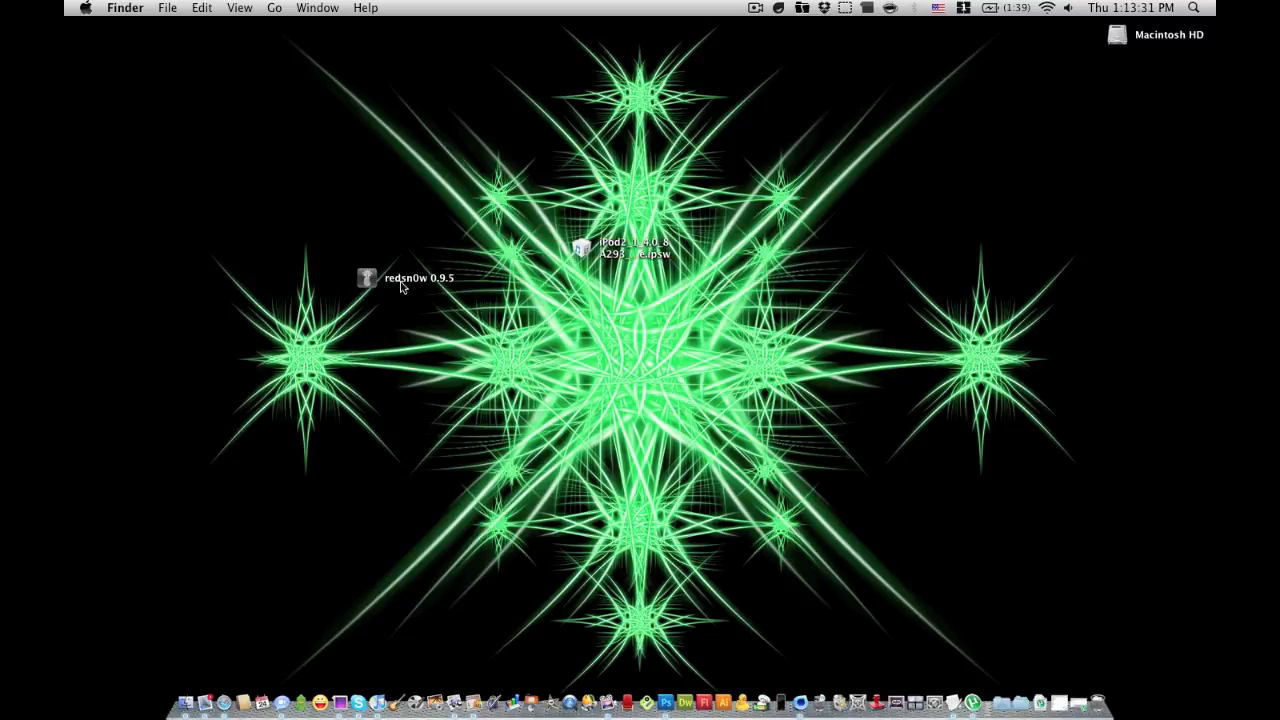
double_click(404, 282)
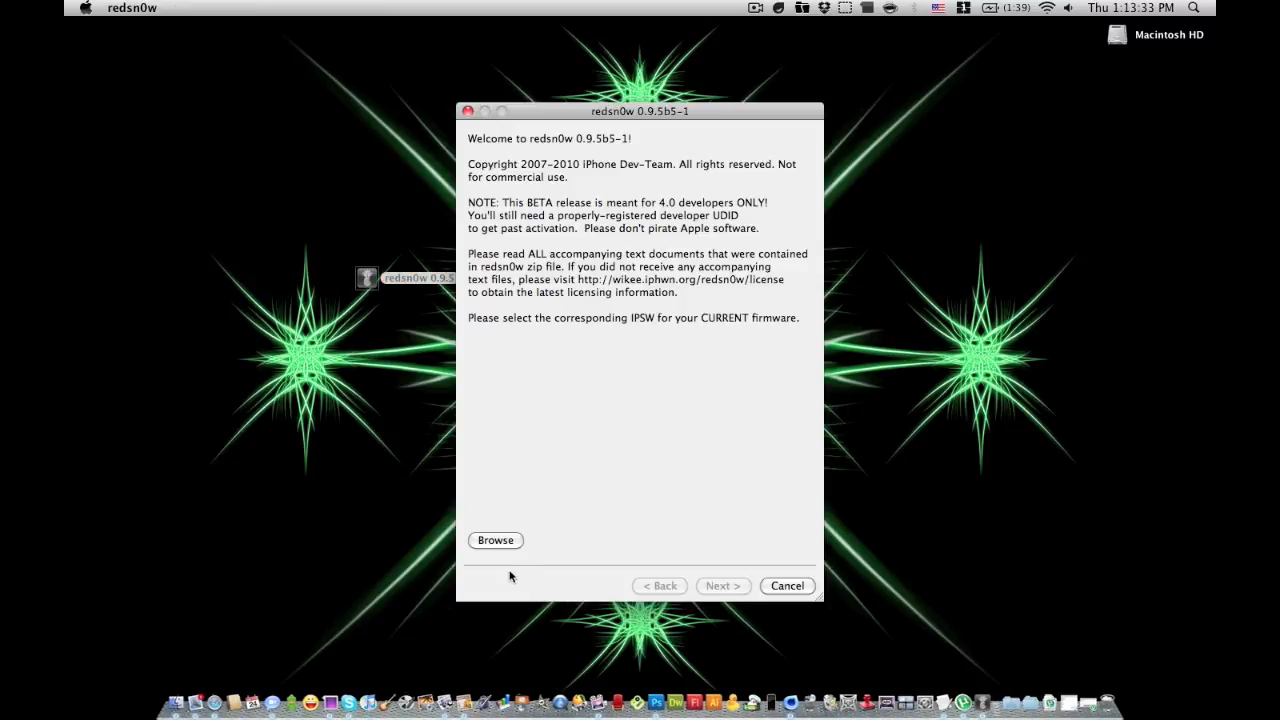
Load the iPod2_1_4.0 ipsw into redsn0w and answer No to the newer MC model question
left_click(495, 540)
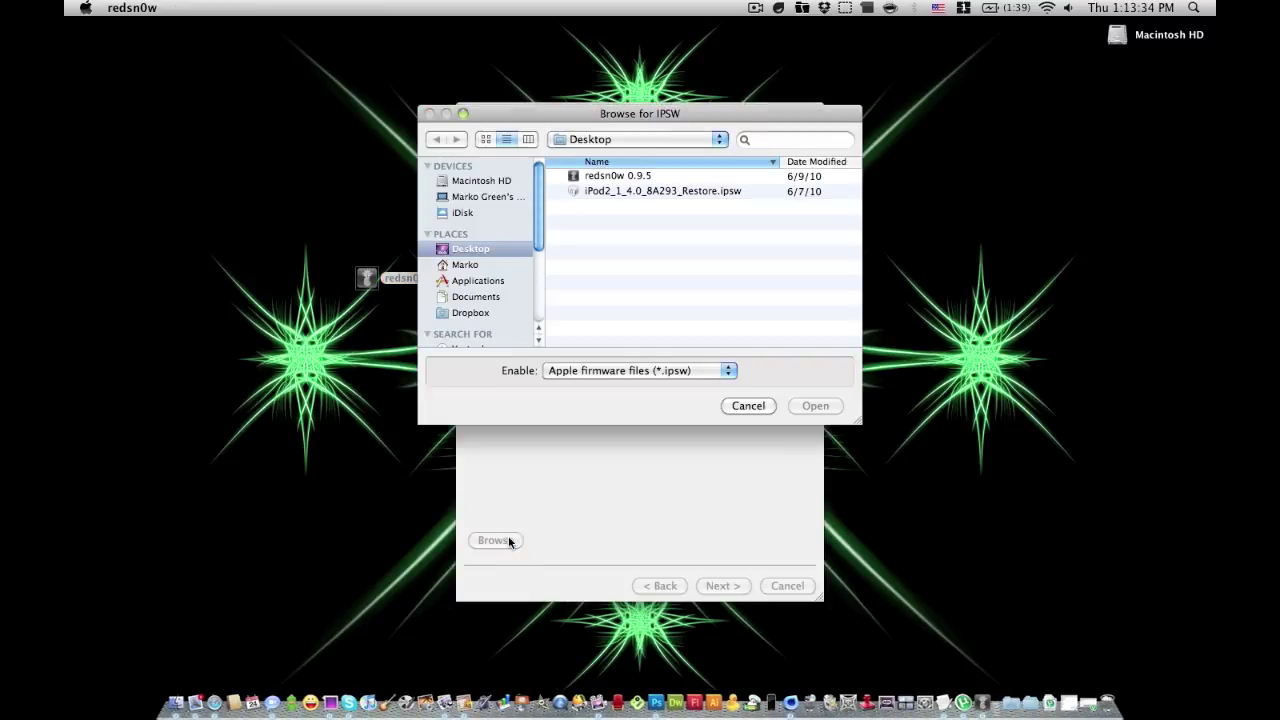
left_click(656, 192)
left_click(815, 405)
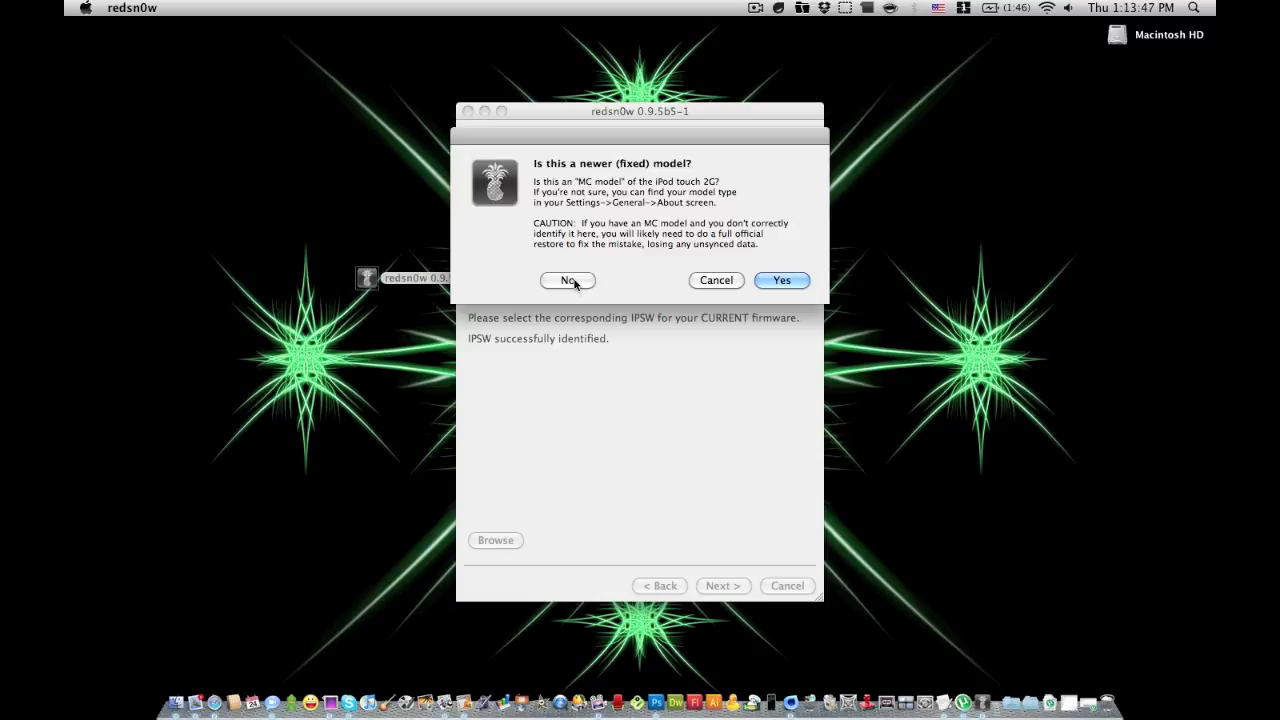
left_click(570, 280)
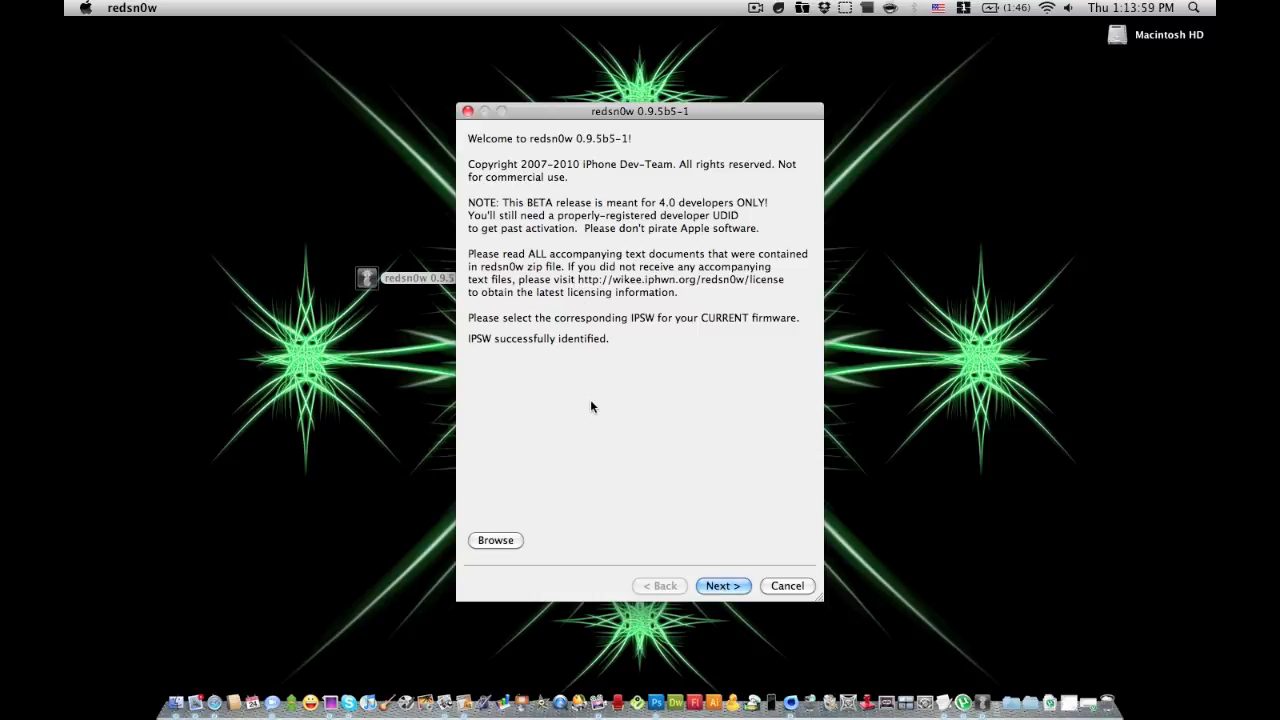
left_click(727, 590)
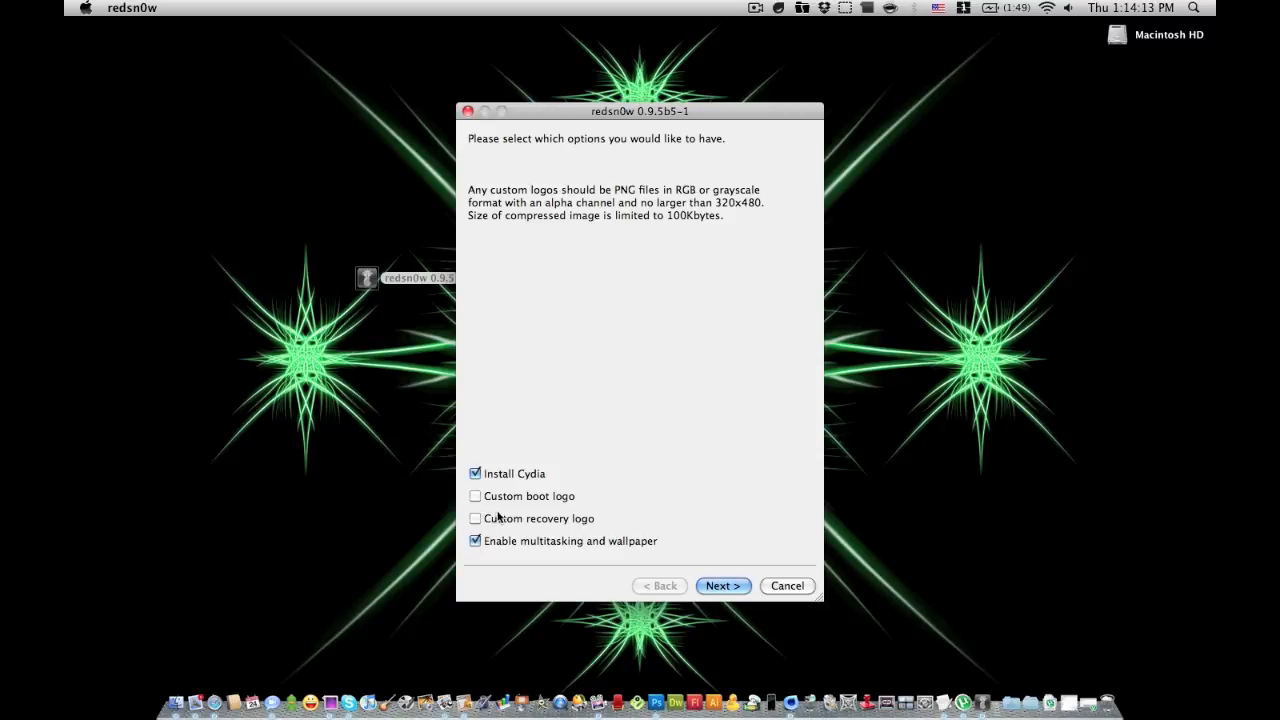
Keep Install Cydia and multitasking with wallpaper enabled and accept the jailbreak options
left_click(476, 541)
left_click(475, 538)
left_click(733, 584)
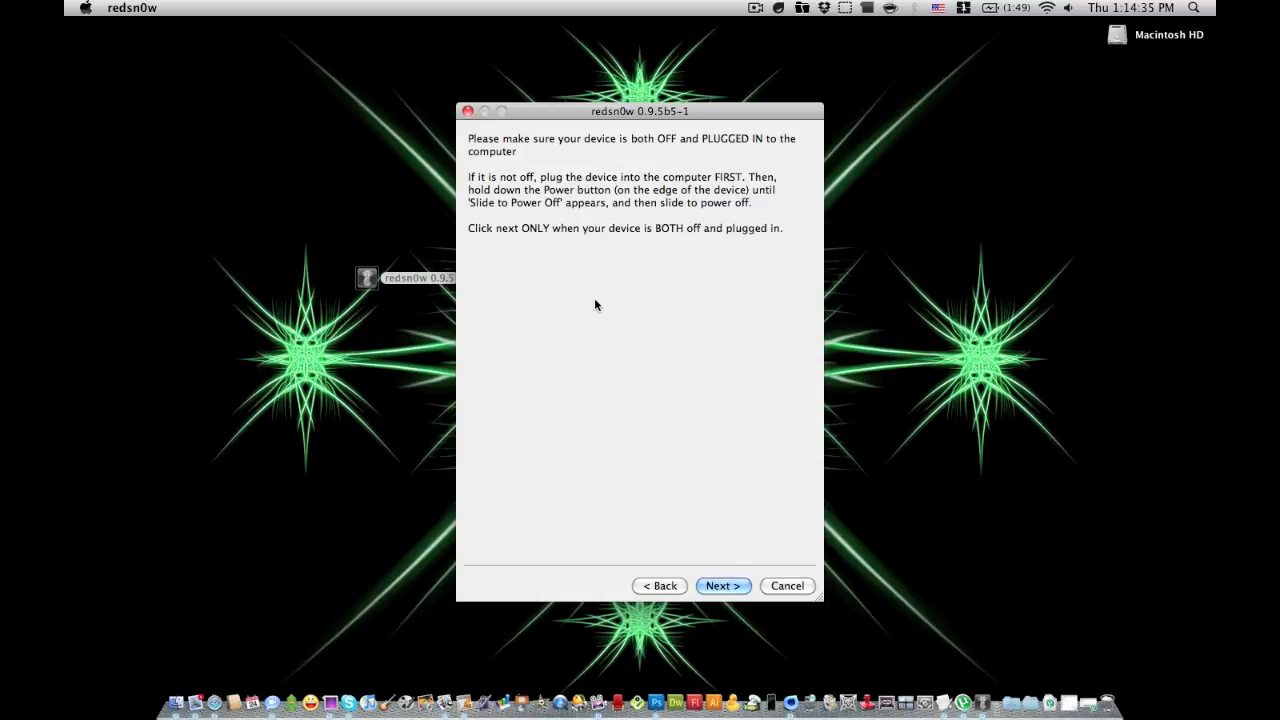
Confirm the iPod is off and plugged in so redsn0w runs the jailbreak to Done!
left_click(723, 589)
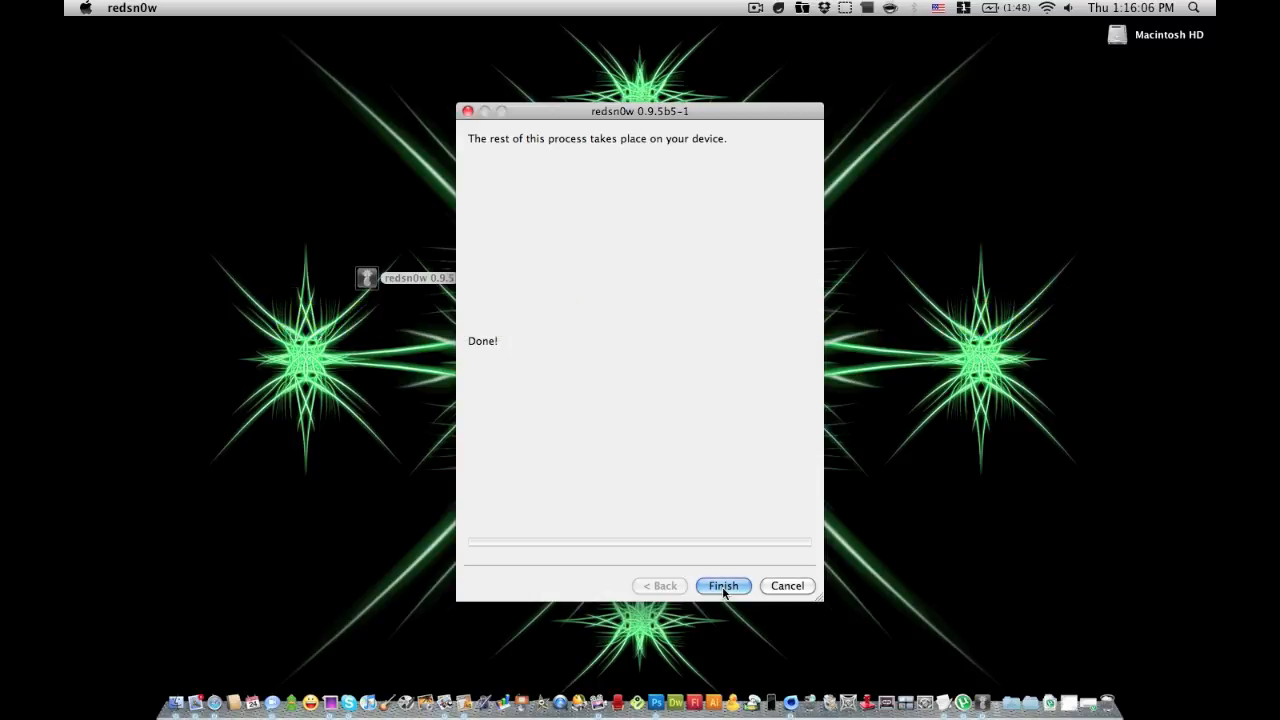
Finish and close redsn0w, returning to the Finder desktop
left_click(724, 586)
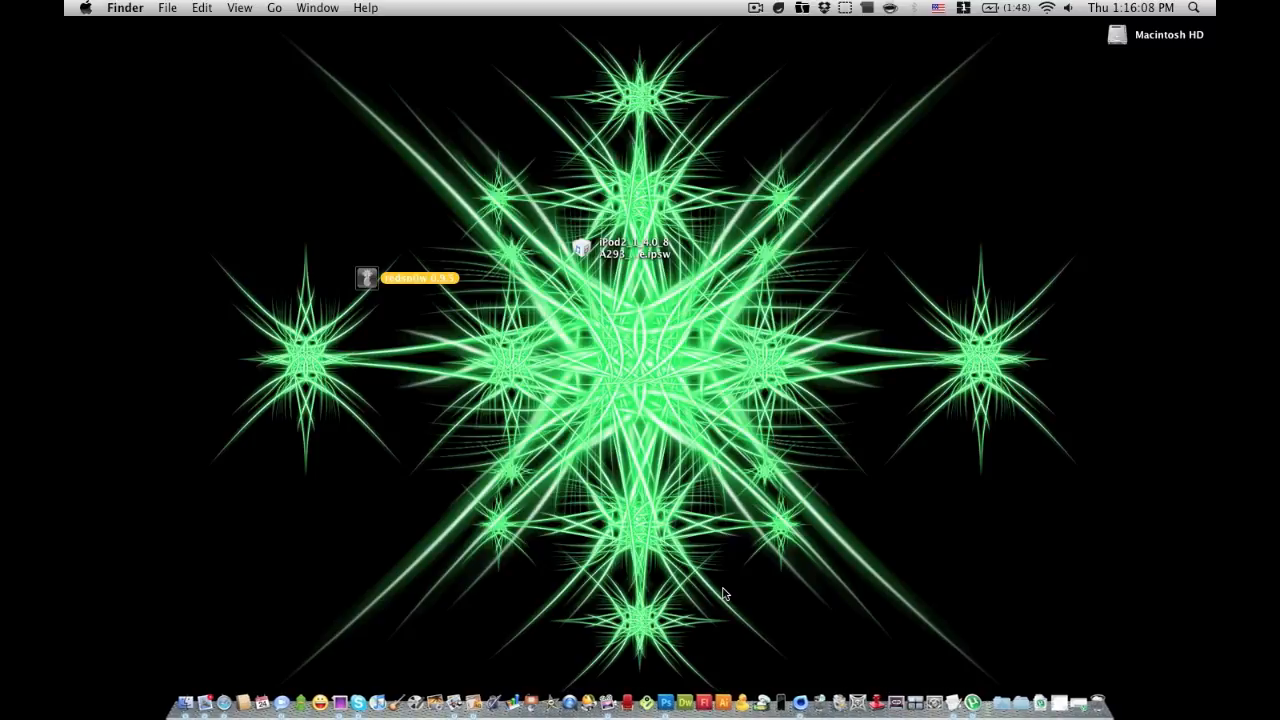